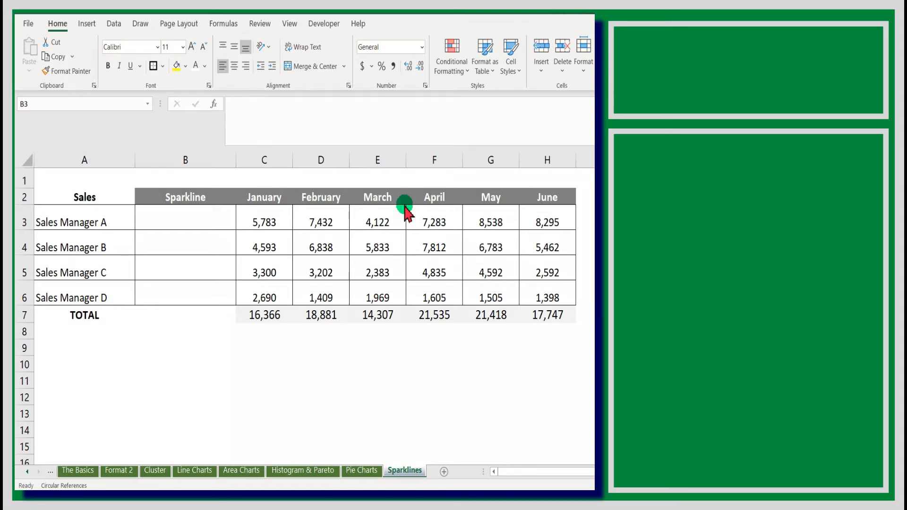
Examine the sales table's month headers, sales manager names and empty Sparkline column.
{"action": "left_click", "coordinate": [270, 195]}
{"action": "left_click", "coordinate": [270, 195]}
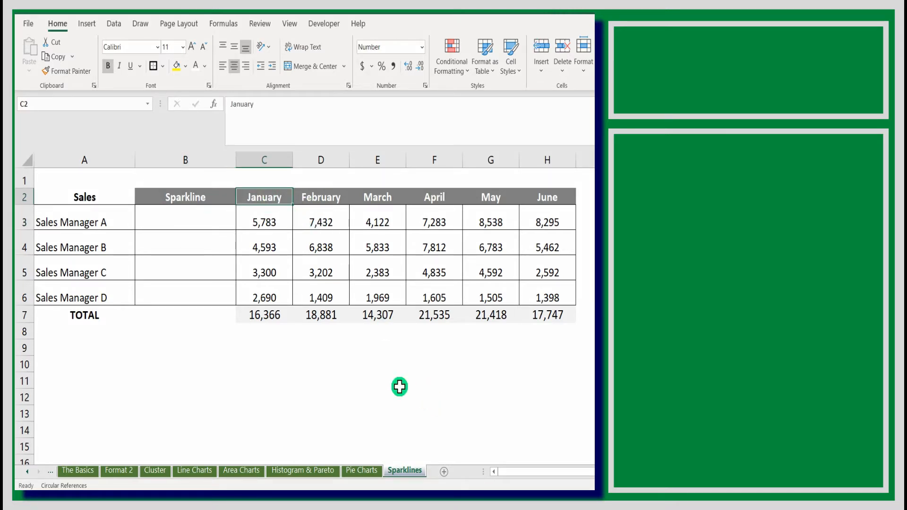
{"action": "left_click", "coordinate": [212, 215]}
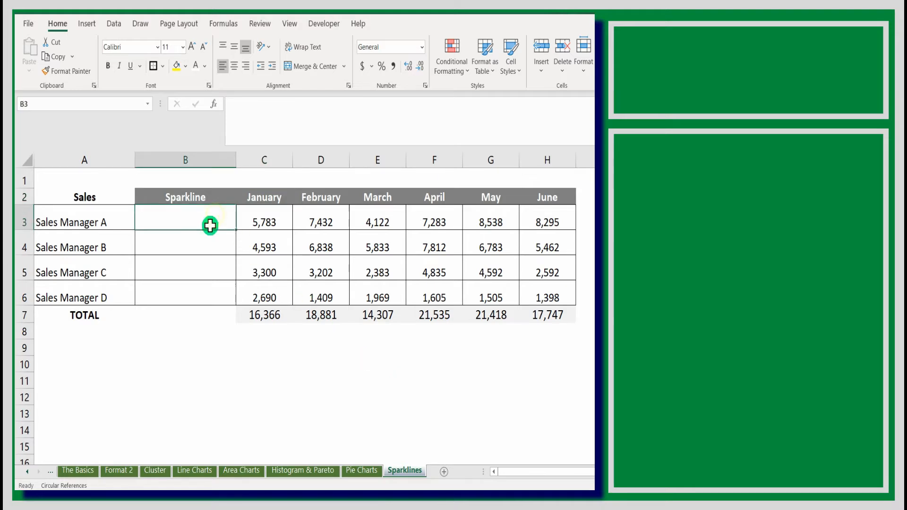
{"action": "left_click", "coordinate": [213, 243]}
{"action": "left_click", "coordinate": [216, 269]}
{"action": "left_click", "coordinate": [218, 289]}
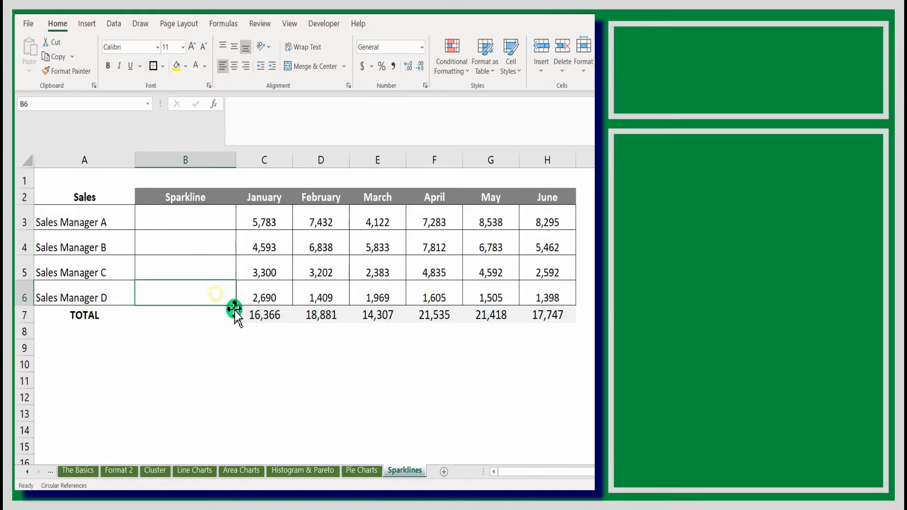
{"action": "left_click", "coordinate": [435, 406]}
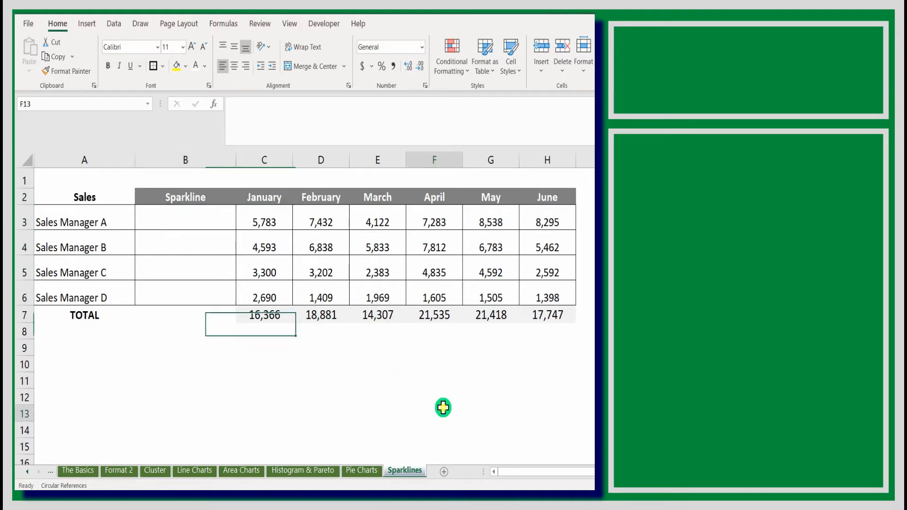
{"action": "left_click", "coordinate": [93, 215]}
{"action": "left_click_drag", "start_coordinate": [93, 215], "coordinate": [166, 216]}
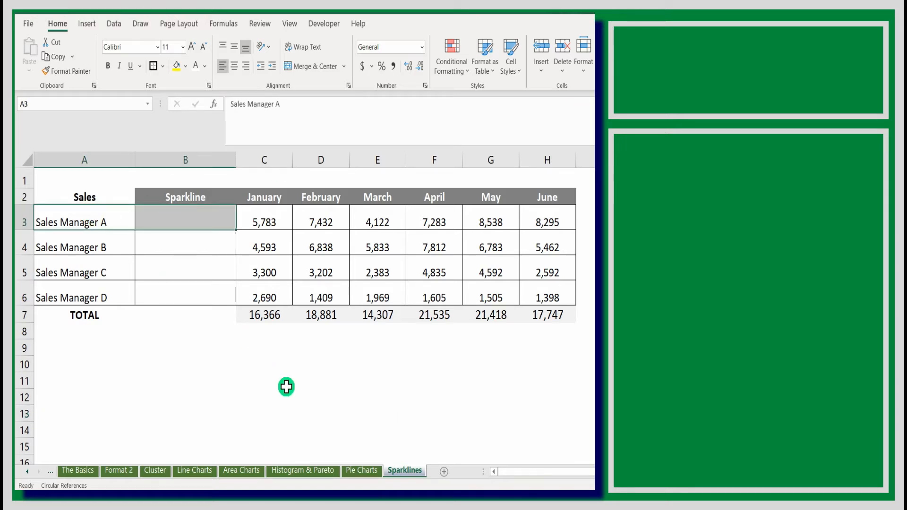
{"action": "left_click_drag", "start_coordinate": [121, 243], "coordinate": [114, 295]}
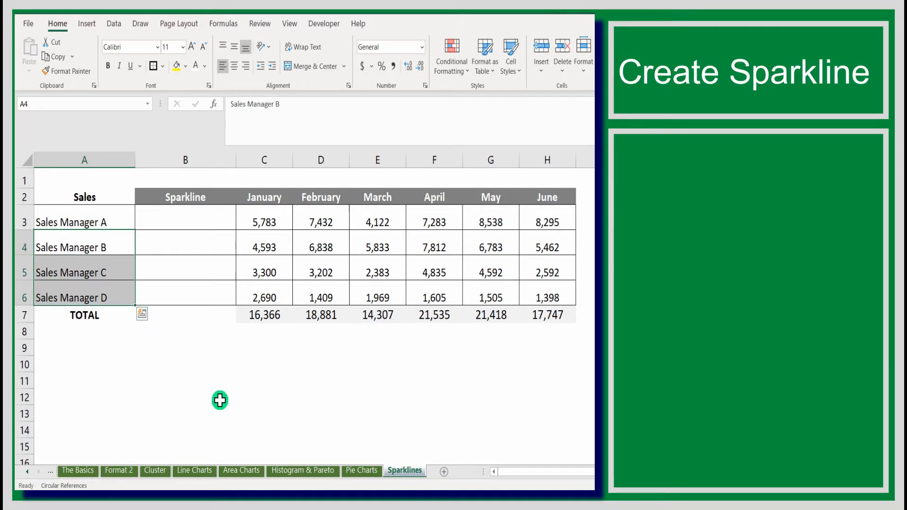
Insert a line sparkline in B3 from data range C3:H3 and autofill it down through B6.
{"action": "left_click", "coordinate": [206, 216]}
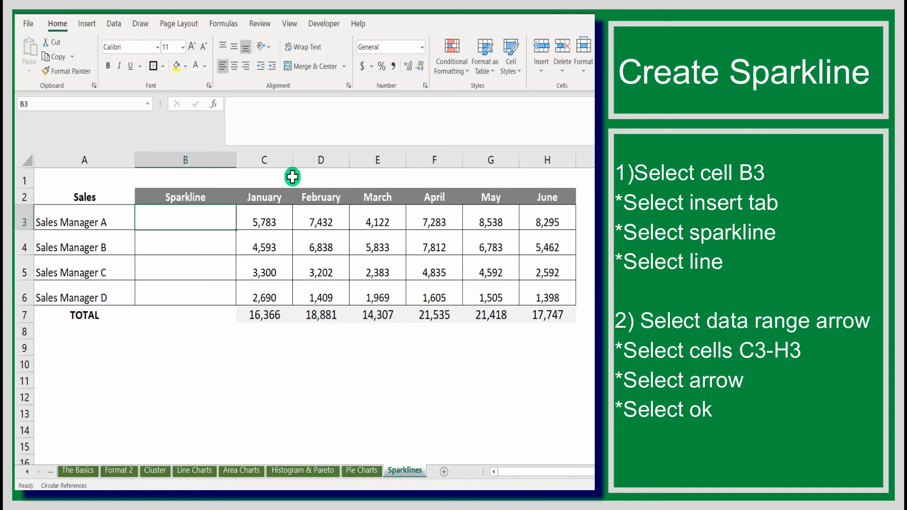
{"action": "left_click", "coordinate": [86, 24]}
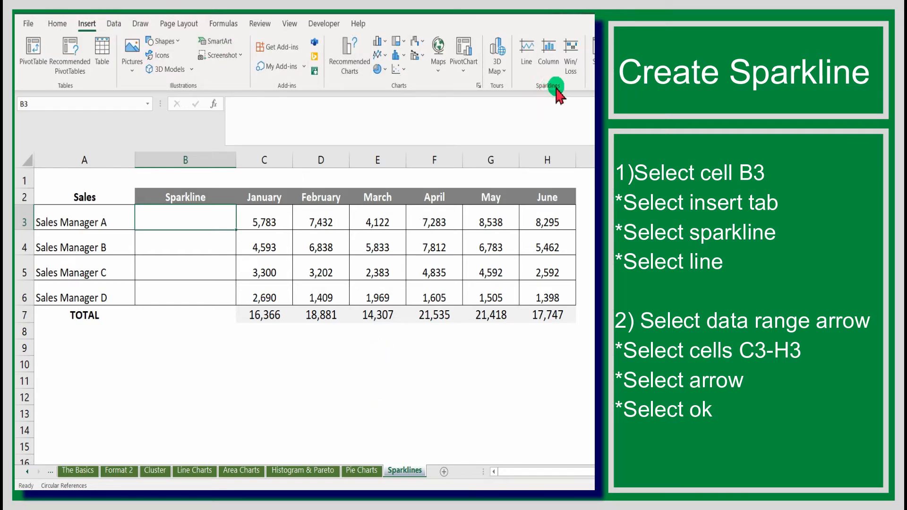
{"action": "left_click", "coordinate": [527, 47]}
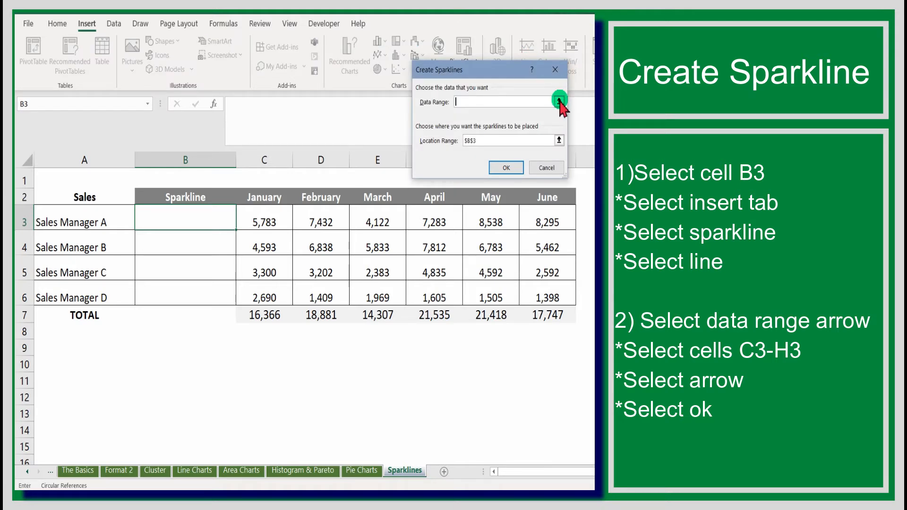
{"action": "left_click", "coordinate": [559, 101]}
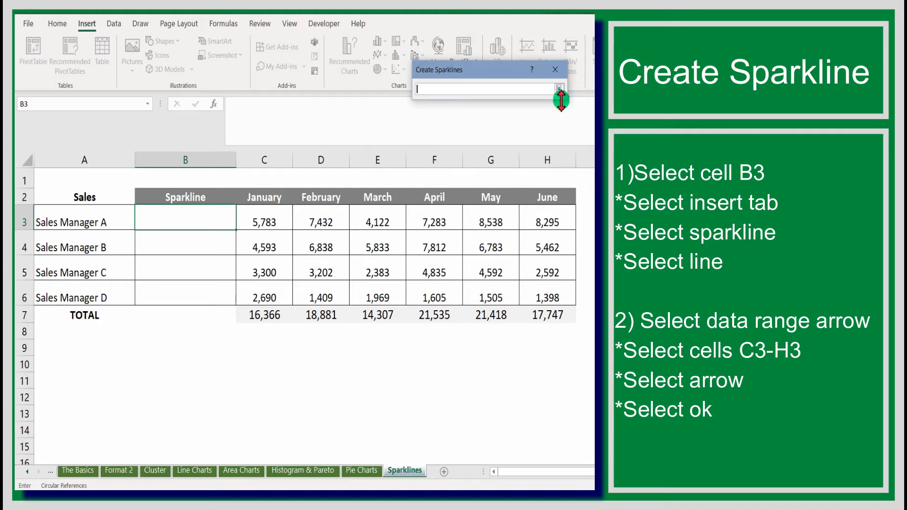
{"action": "left_click_drag", "start_coordinate": [260, 223], "coordinate": [539, 232]}
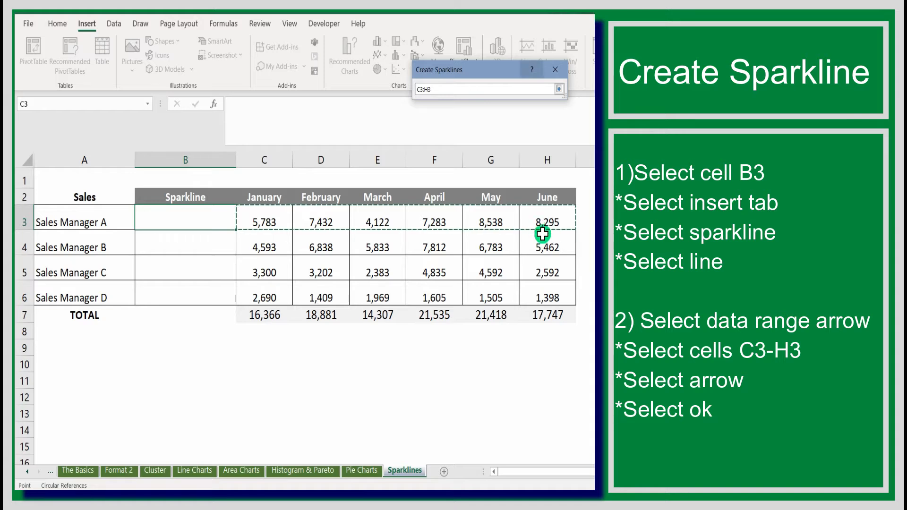
{"action": "left_click", "coordinate": [558, 89]}
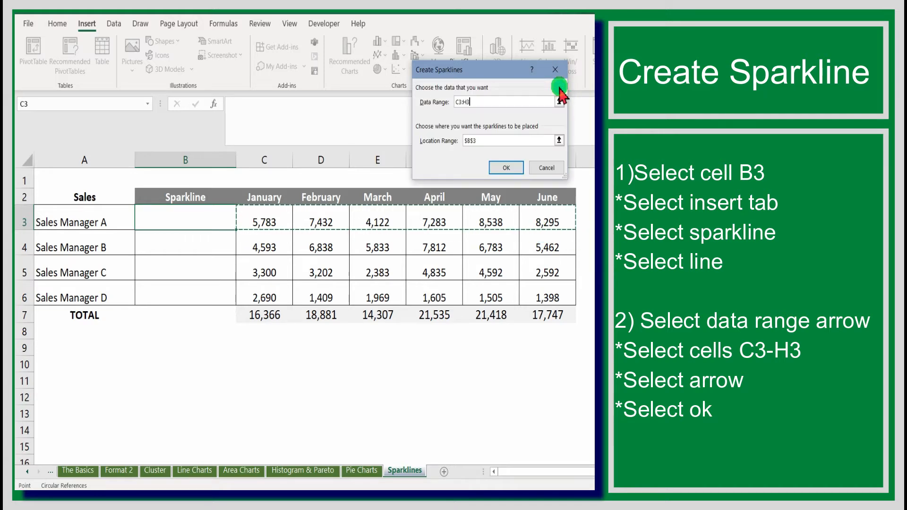
{"action": "left_click", "coordinate": [519, 168]}
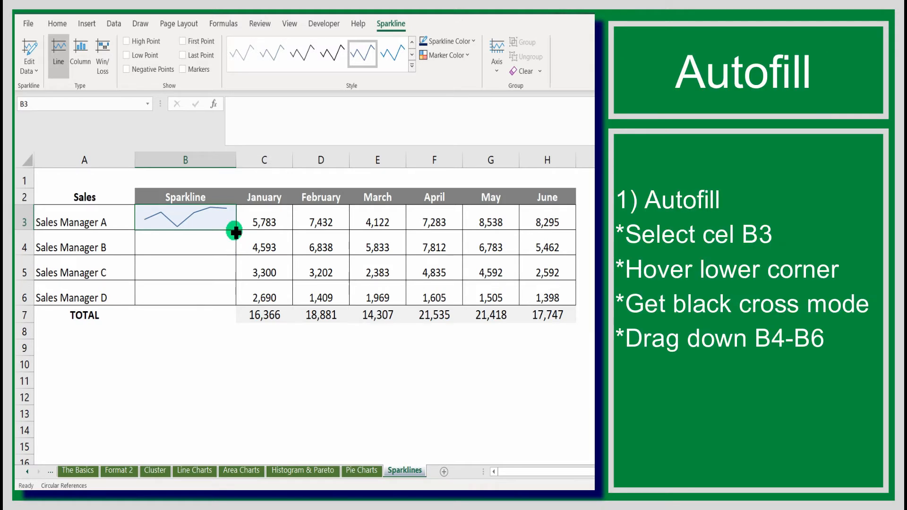
{"action": "left_click_drag", "start_coordinate": [235, 232], "coordinate": [231, 296]}
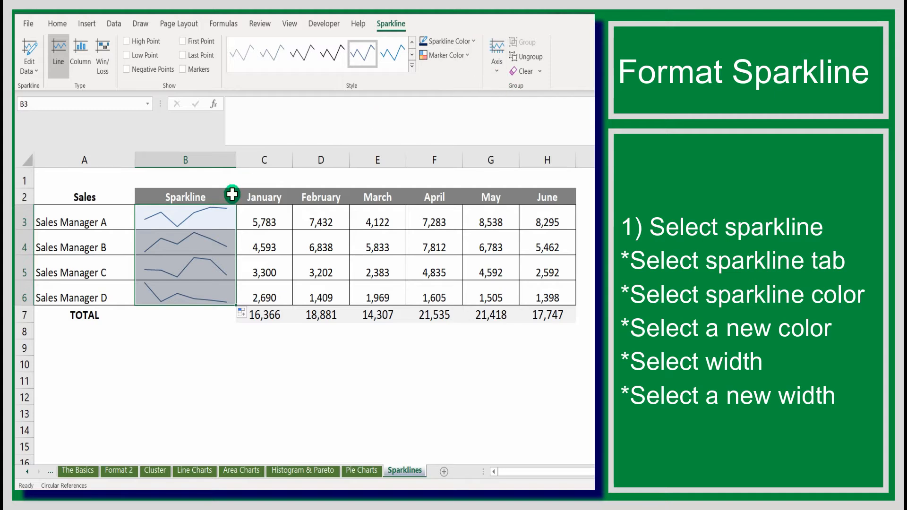
Format the sparkline group in B3:B6 with the standard dark blue color and a 1½ pt line weight.
{"action": "left_click", "coordinate": [217, 229]}
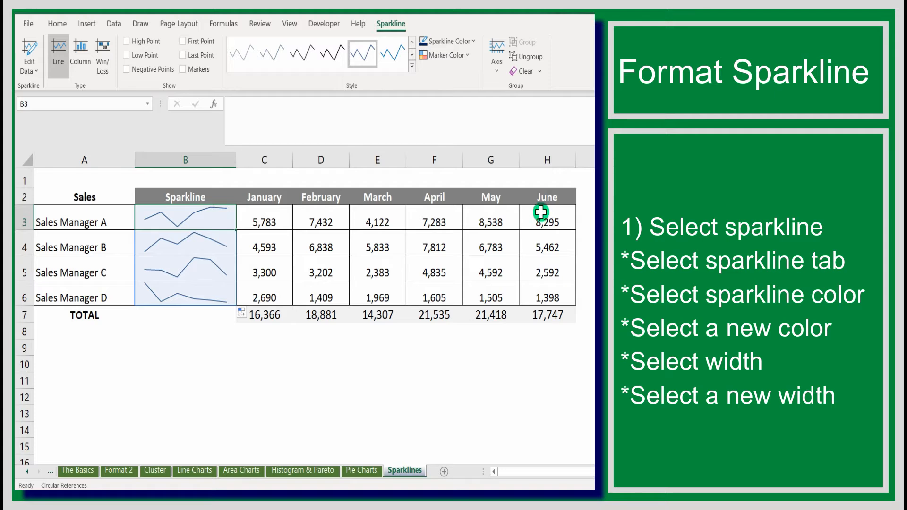
{"action": "left_click", "coordinate": [471, 41]}
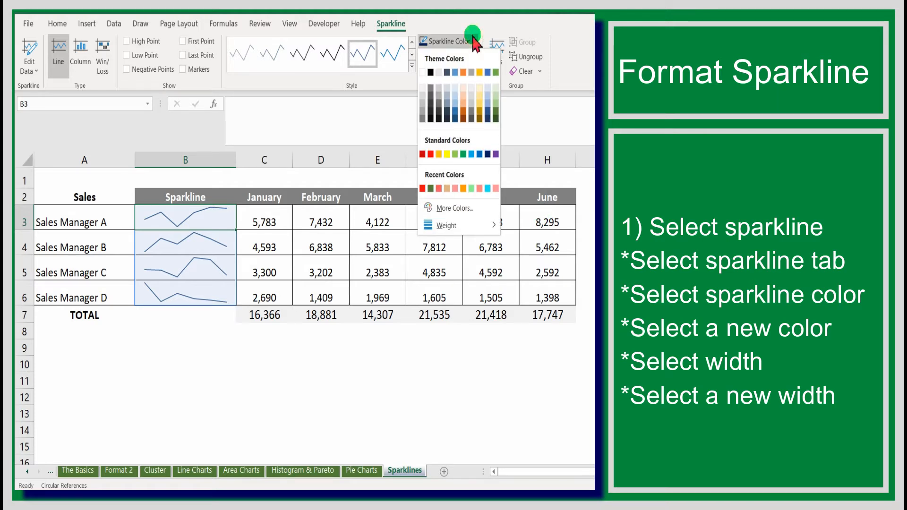
{"action": "left_click", "coordinate": [487, 152]}
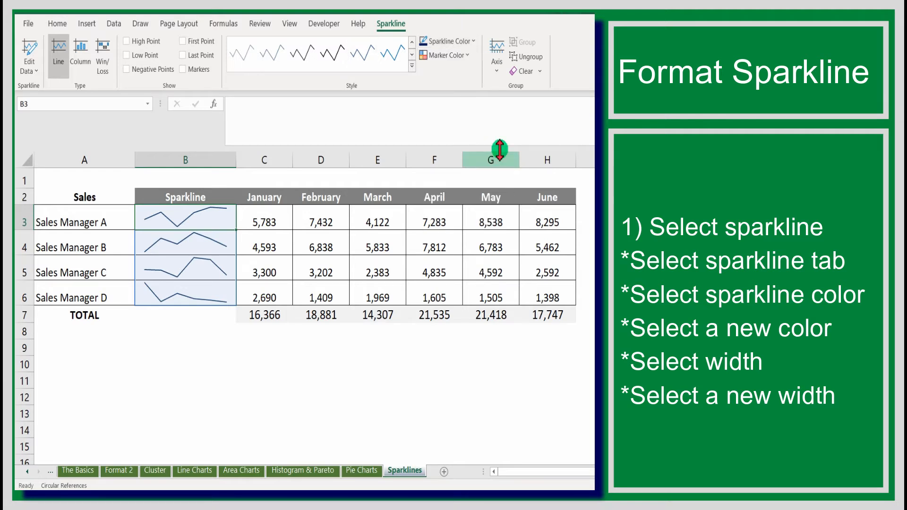
{"action": "left_click", "coordinate": [471, 42]}
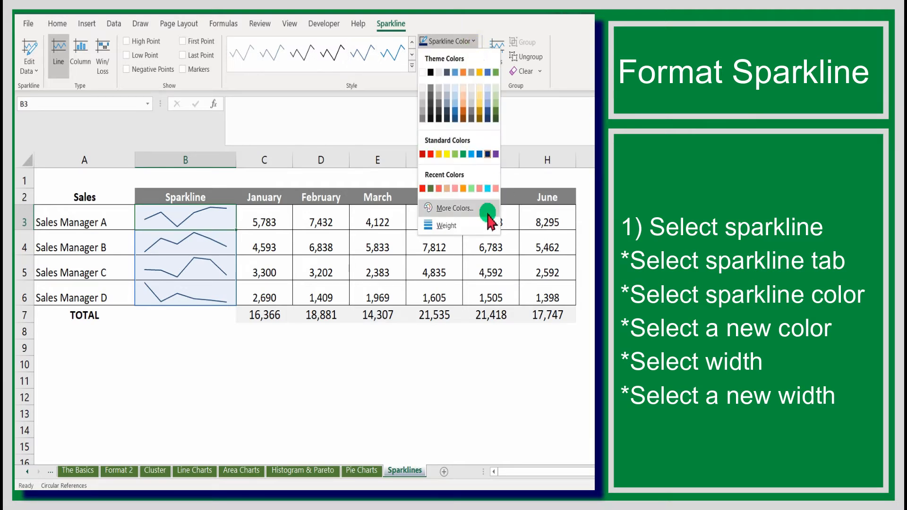
{"action": "mouse_move", "coordinate": [484, 226]}
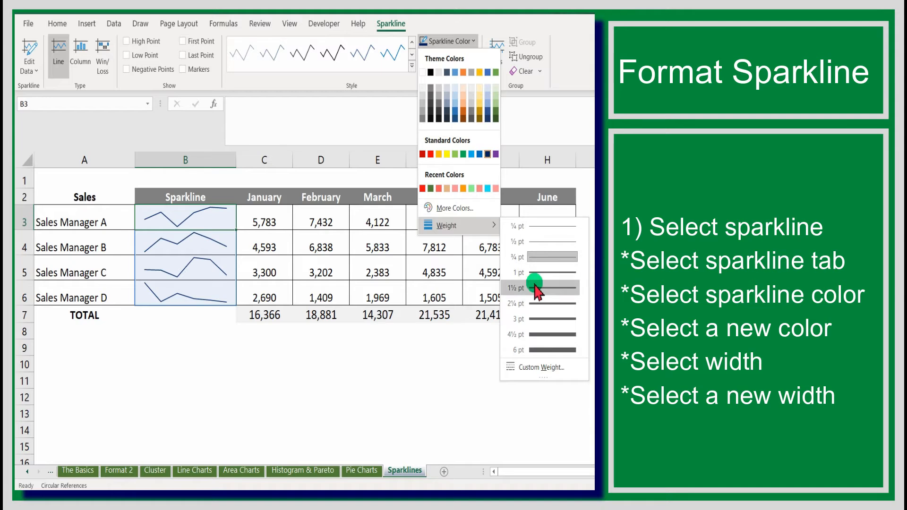
{"action": "left_click", "coordinate": [572, 287]}
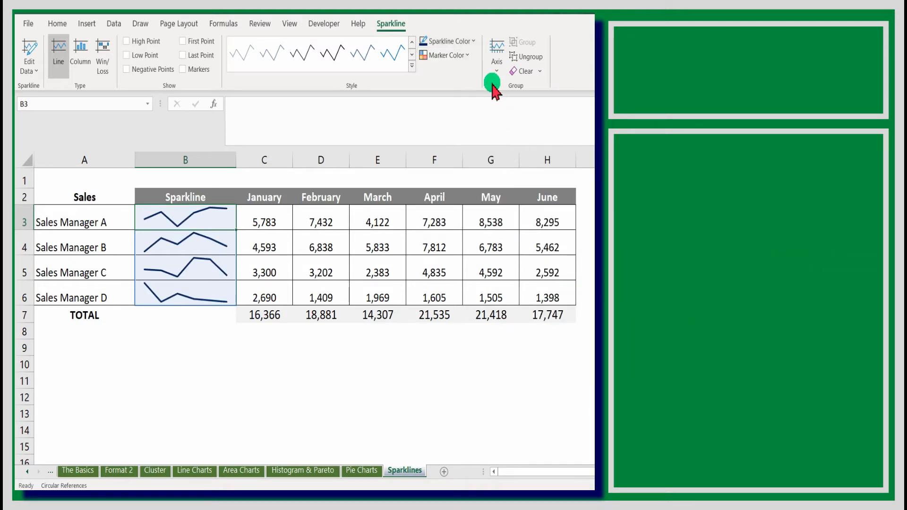
Add markers to the line sparklines in the standard red color.
{"action": "left_click", "coordinate": [469, 56]}
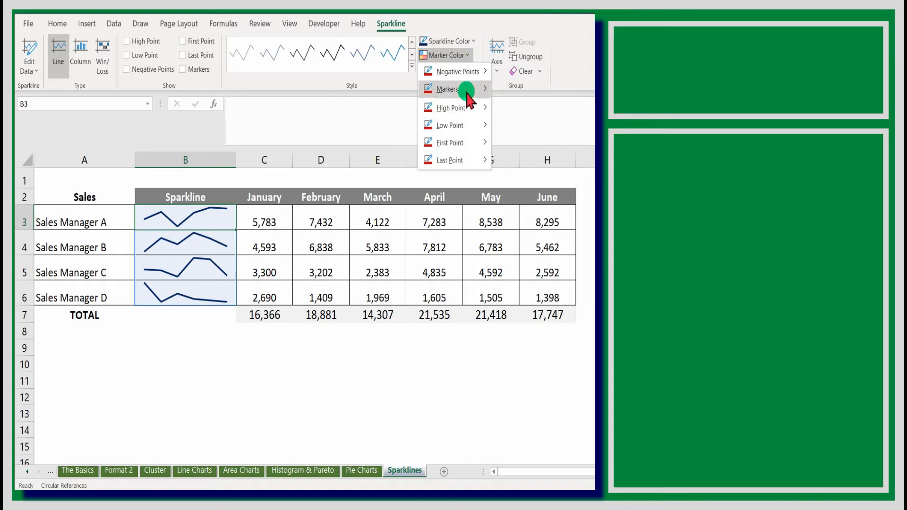
{"action": "mouse_move", "coordinate": [469, 89]}
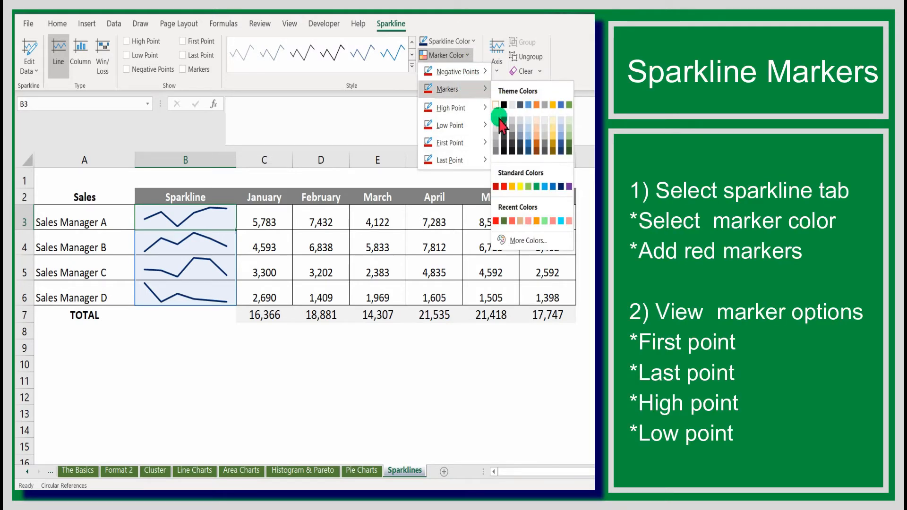
{"action": "left_click", "coordinate": [504, 186]}
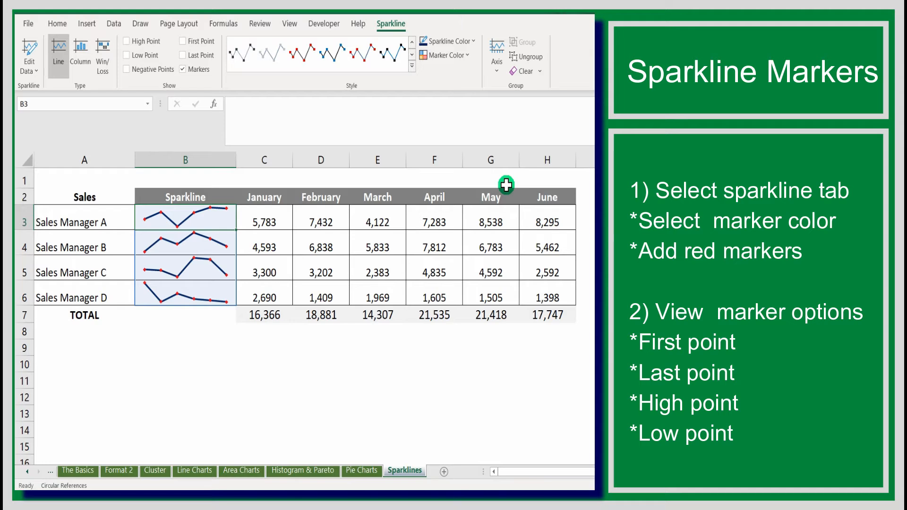
Turn off the general markers, show the first and last points instead, and clear both again.
{"action": "left_click", "coordinate": [182, 70]}
{"action": "left_click", "coordinate": [182, 42]}
{"action": "left_click", "coordinate": [183, 55]}
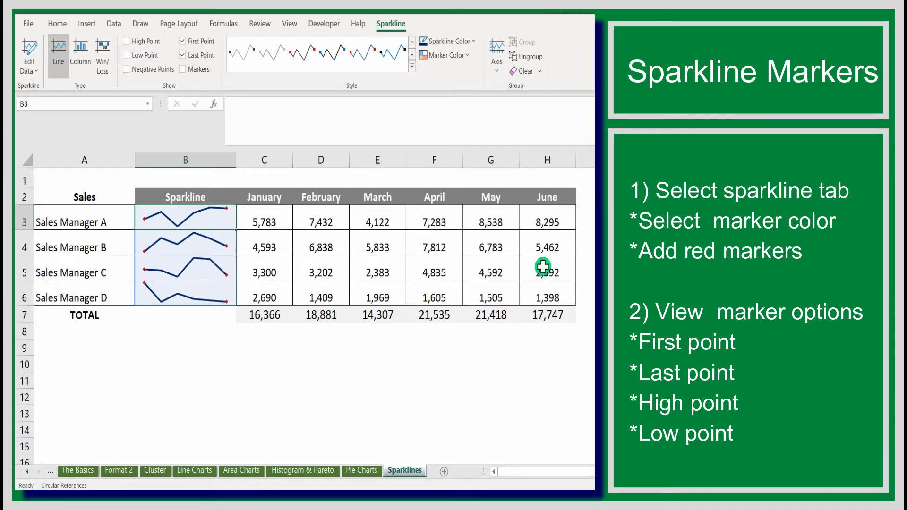
{"action": "left_click", "coordinate": [183, 43]}
{"action": "left_click", "coordinate": [182, 56]}
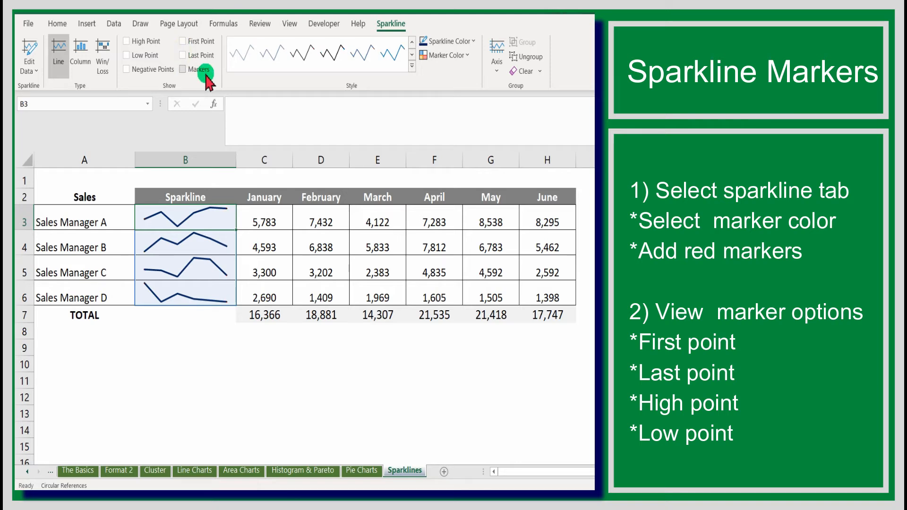
Highlight the high point on the line sparklines, and switch the highlight to the low point.
{"action": "left_click", "coordinate": [126, 41]}
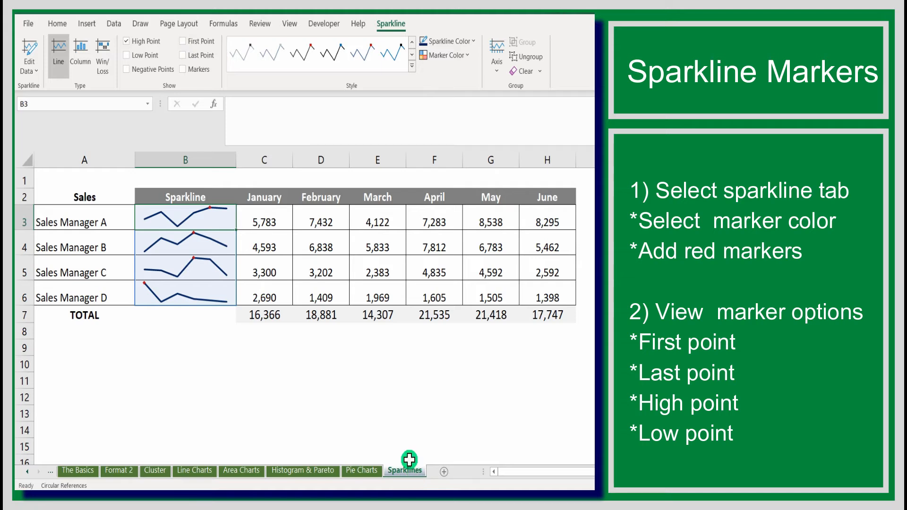
{"action": "left_click", "coordinate": [126, 41]}
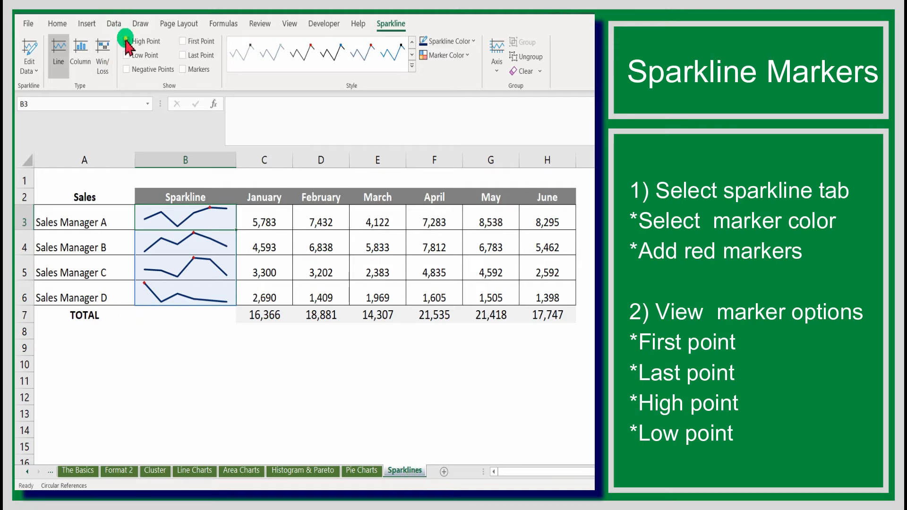
{"action": "left_click", "coordinate": [126, 55]}
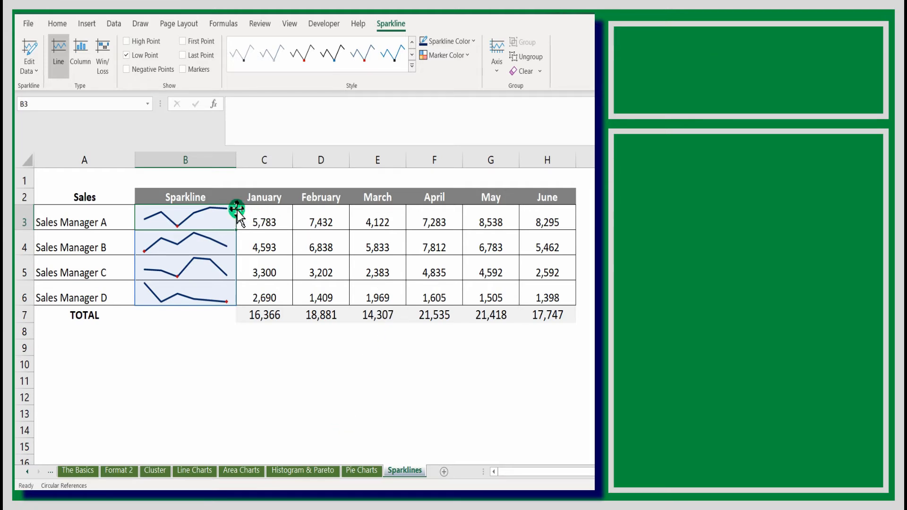
Change the sparklines to the Column type and turn off the low point highlight.
{"action": "left_click", "coordinate": [86, 64]}
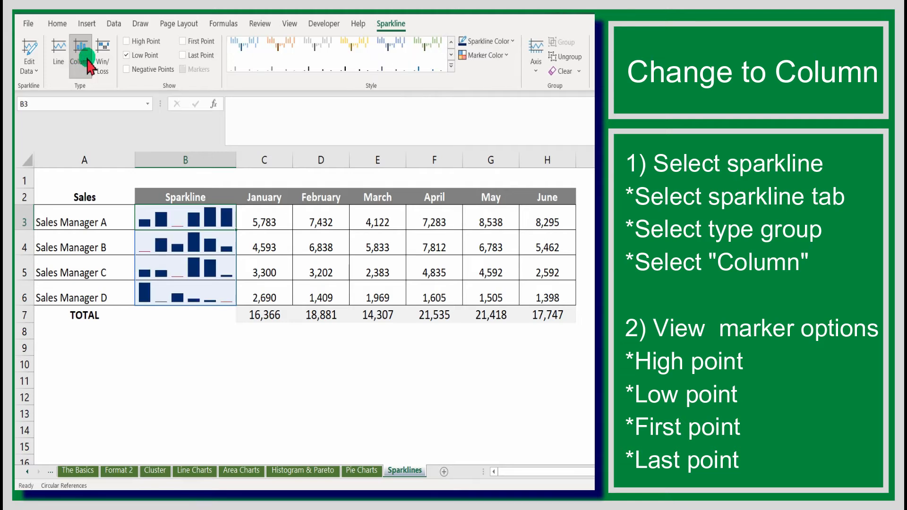
{"action": "left_click", "coordinate": [127, 56]}
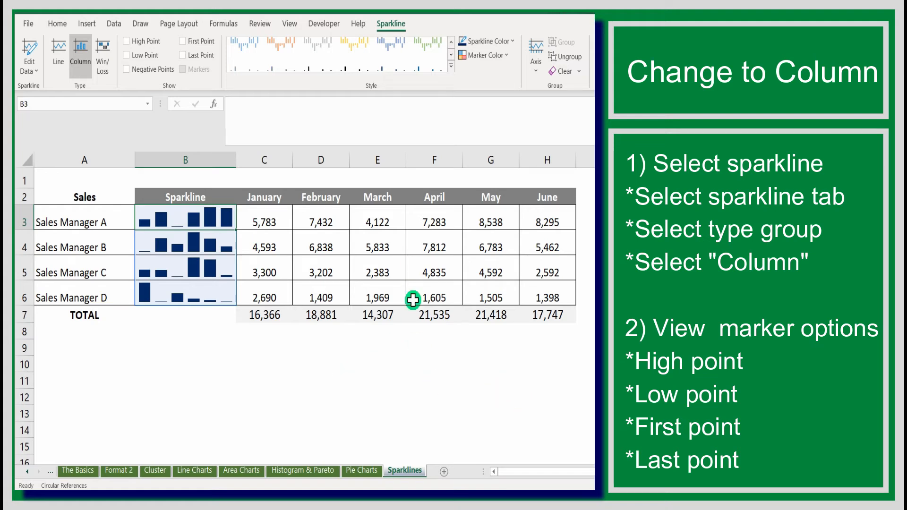
Try the high point and low point highlights one at a time on the column sparklines, clearing each.
{"action": "left_click", "coordinate": [128, 41]}
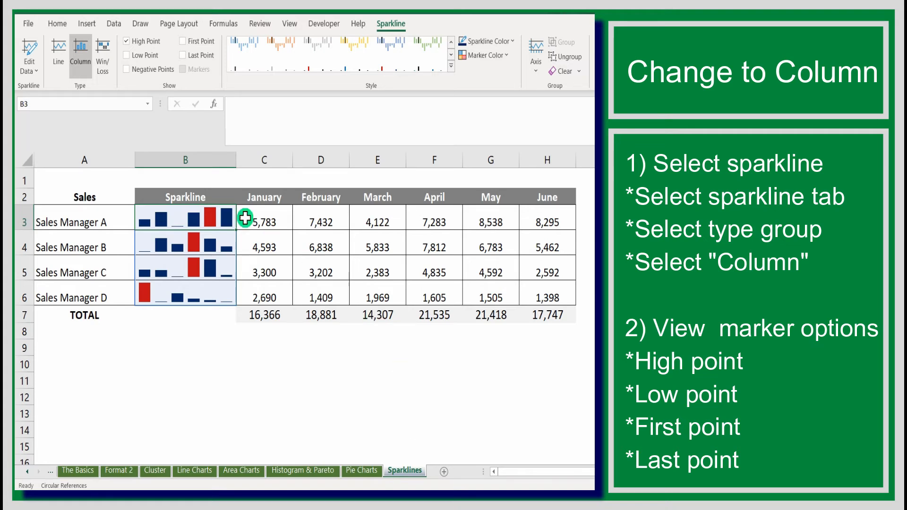
{"action": "left_click", "coordinate": [126, 41]}
{"action": "left_click", "coordinate": [126, 55]}
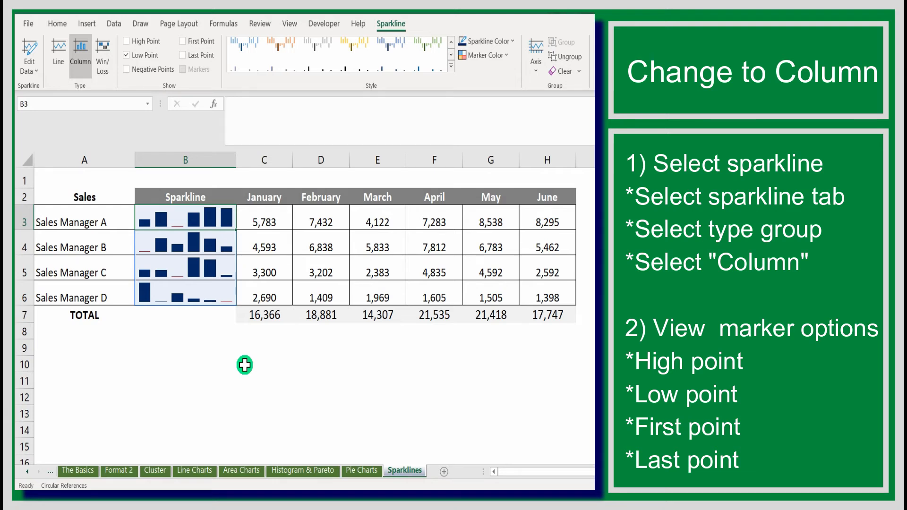
{"action": "left_click", "coordinate": [126, 55]}
Highlight the first and last points of the column sparklines.
{"action": "left_click", "coordinate": [183, 42]}
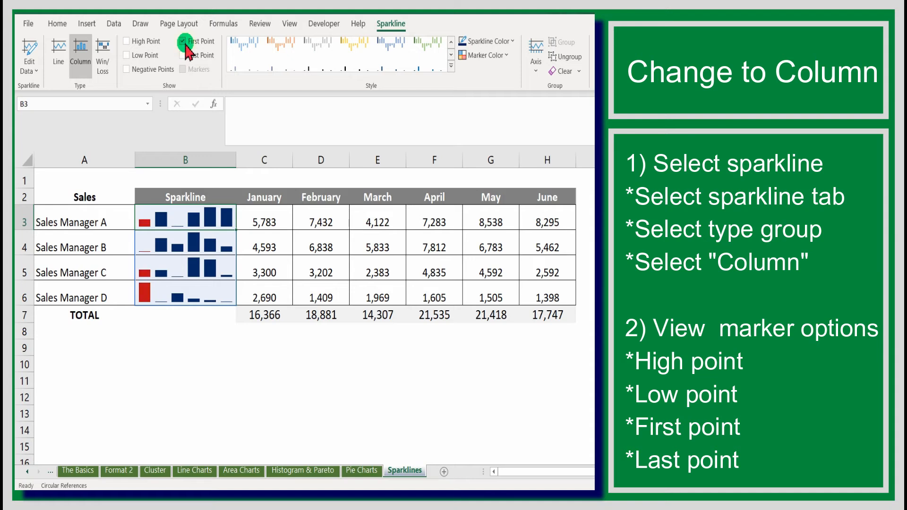
{"action": "left_click", "coordinate": [184, 55]}
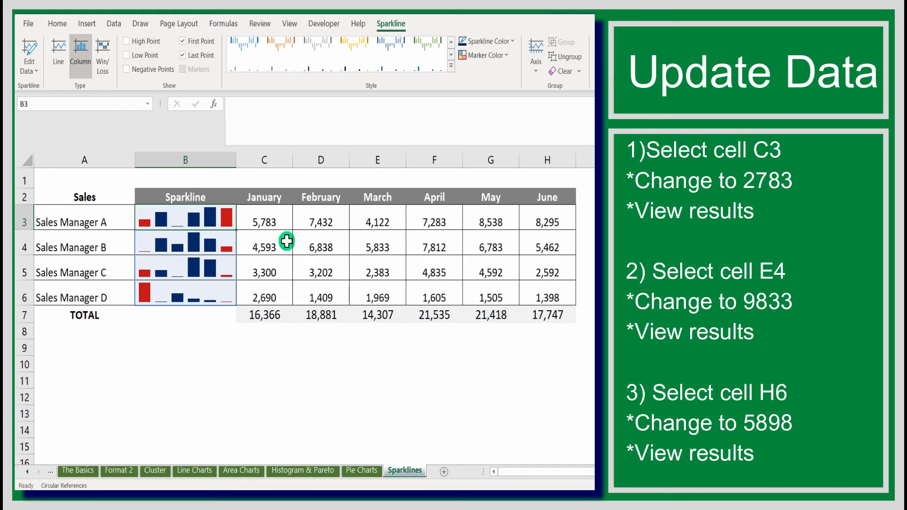
Select the managers' monthly sales figures in C3:H6.
{"action": "left_click_drag", "start_coordinate": [271, 221], "coordinate": [543, 294]}
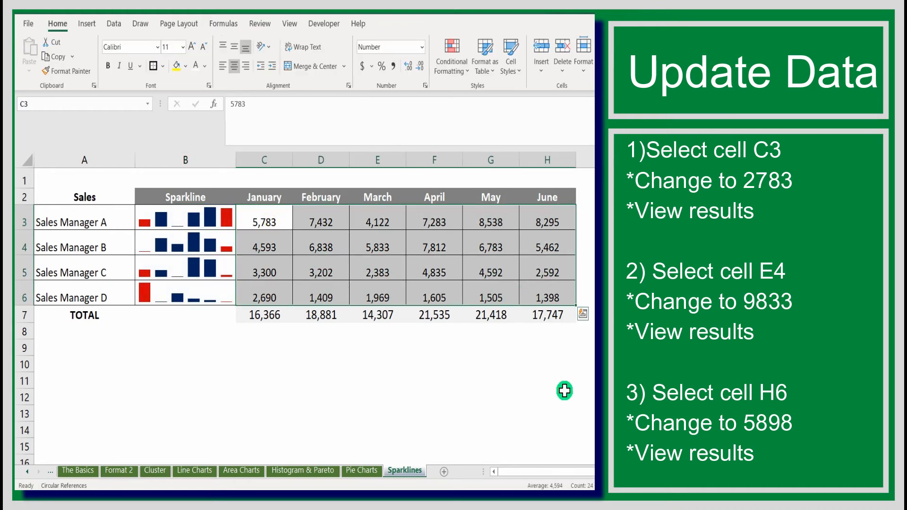
Deselect the sales figures and change Sales Manager A's January sales in C3 to 2783.
{"action": "left_click", "coordinate": [561, 393]}
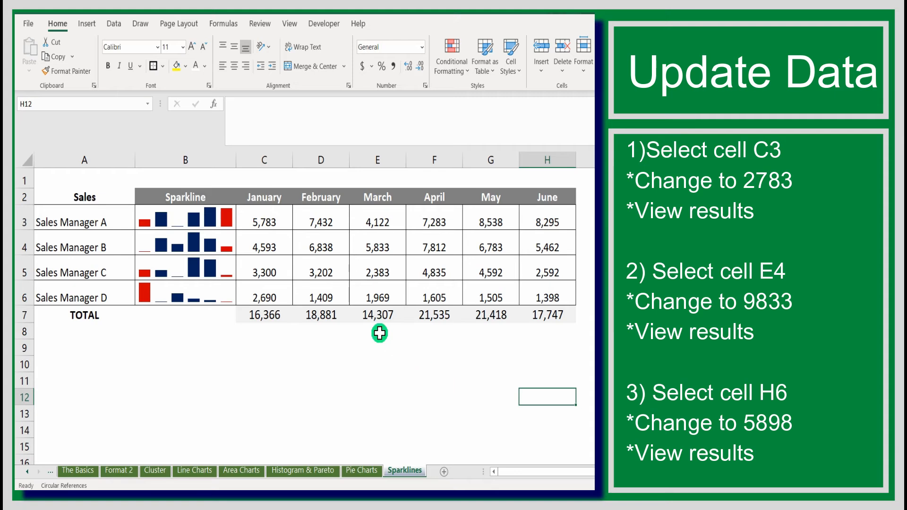
{"action": "left_click", "coordinate": [278, 223]}
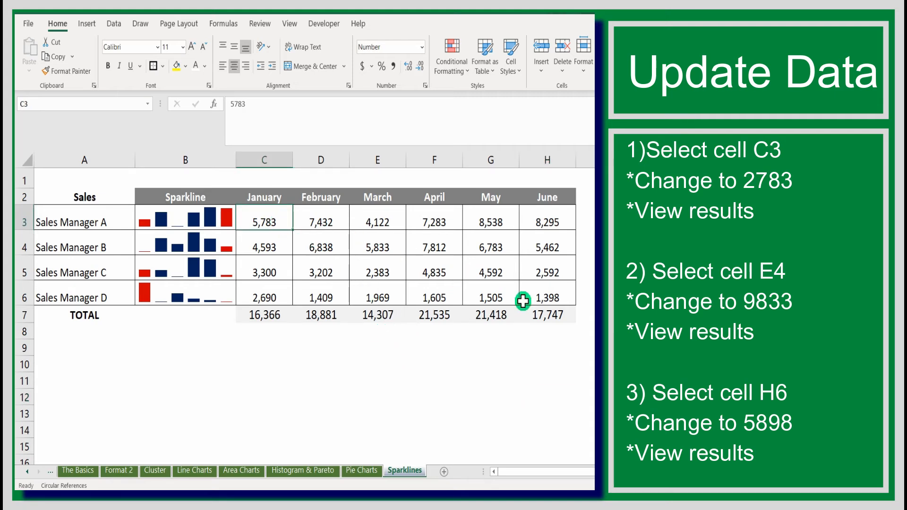
{"action": "key", "text": "F2"}
{"action": "type", "text": "2783"}
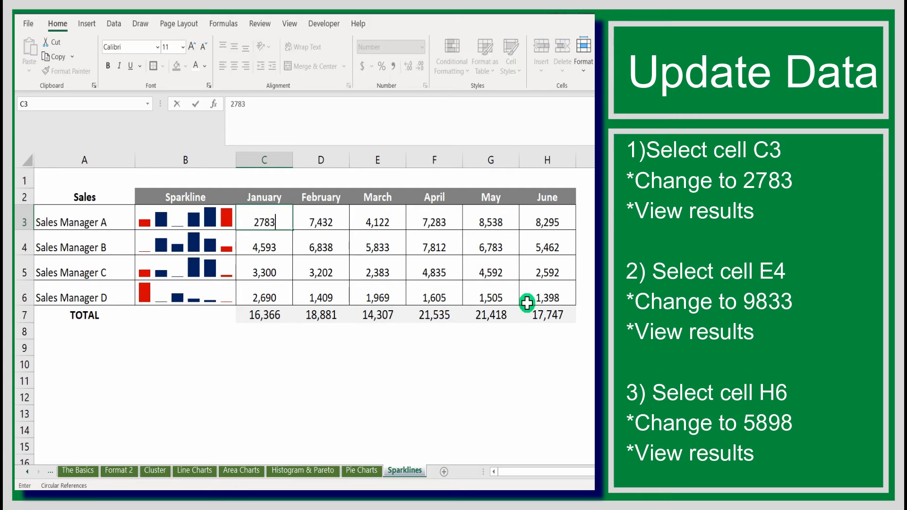
{"action": "key", "text": "Return"}
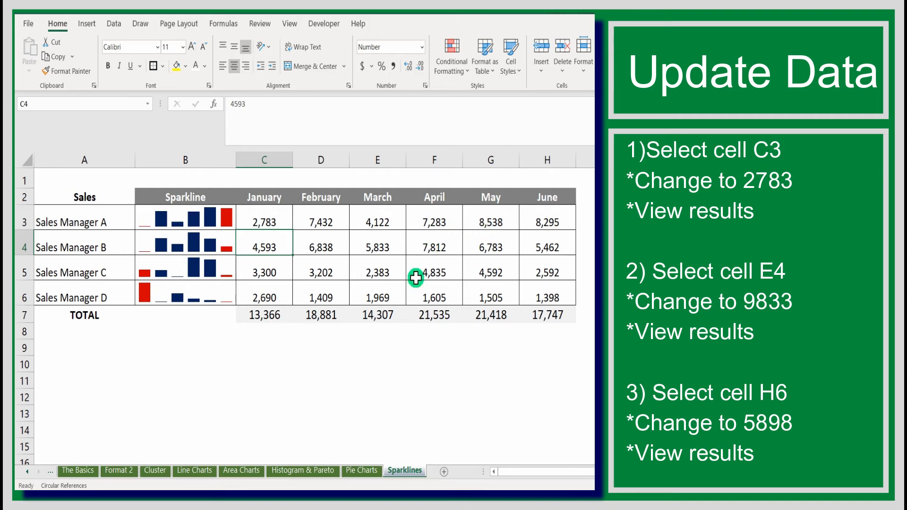
Change Sales Manager B's March sales in E4 to 9833.
{"action": "left_click", "coordinate": [381, 247]}
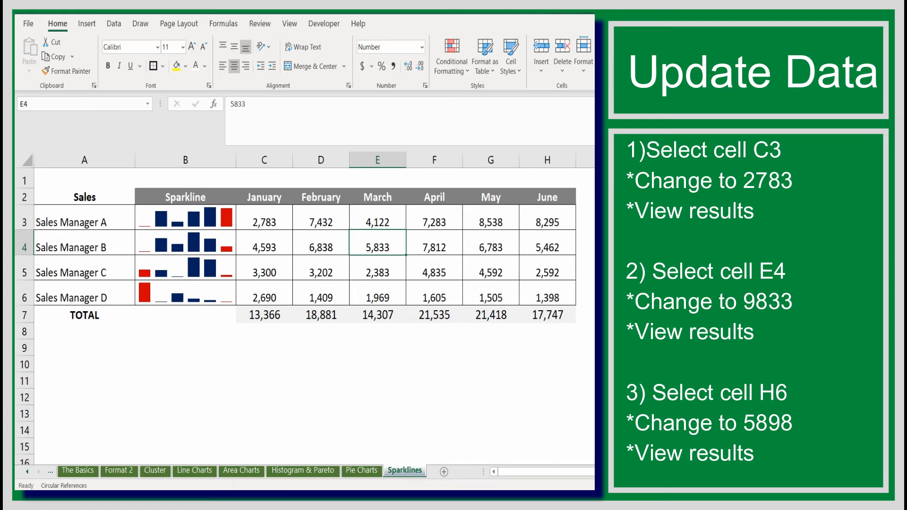
{"action": "type", "text": "9833"}
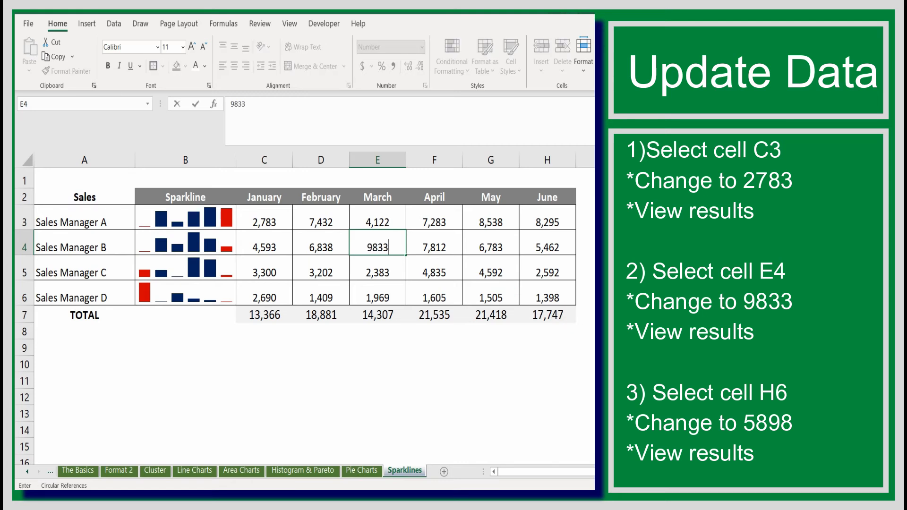
{"action": "key", "text": "Return"}
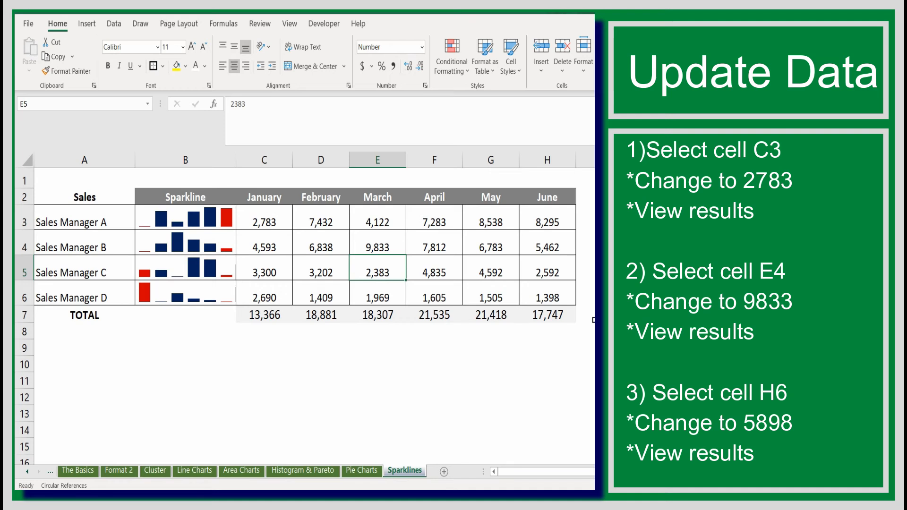
Change Sales Manager D's June sales in H6 to 5898.
{"action": "left_click", "coordinate": [562, 295]}
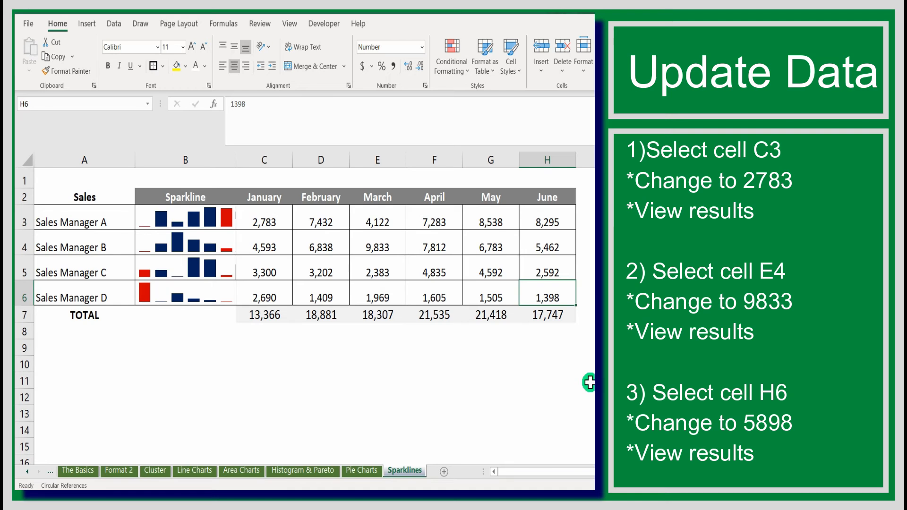
{"action": "type", "text": "5"}
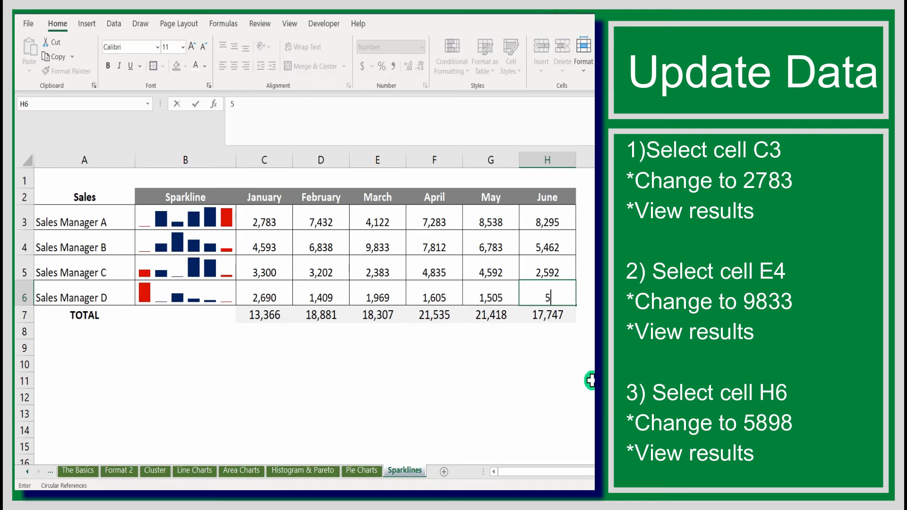
{"action": "type", "text": "898"}
{"action": "key", "text": "Return"}
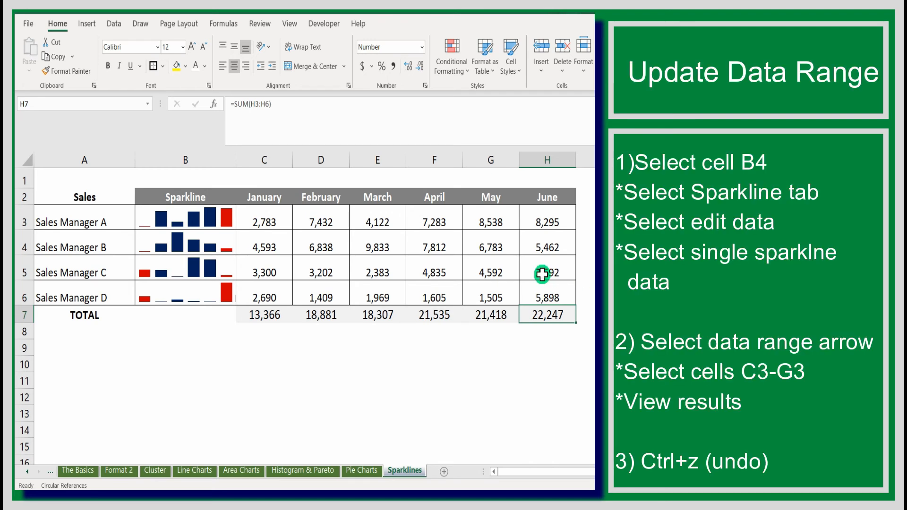
Try C4:G4 as the source data range of the single sparkline in B4, and undo the change.
{"action": "left_click", "coordinate": [184, 244]}
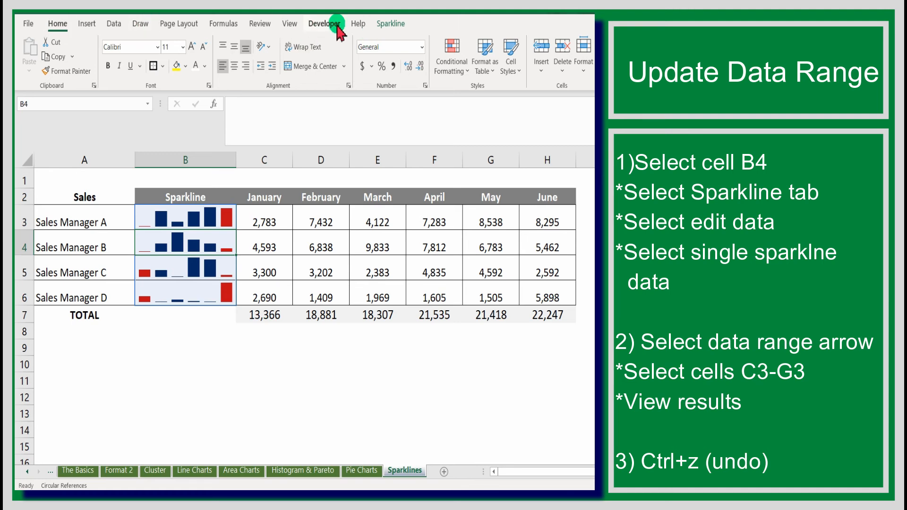
{"action": "left_click", "coordinate": [390, 26]}
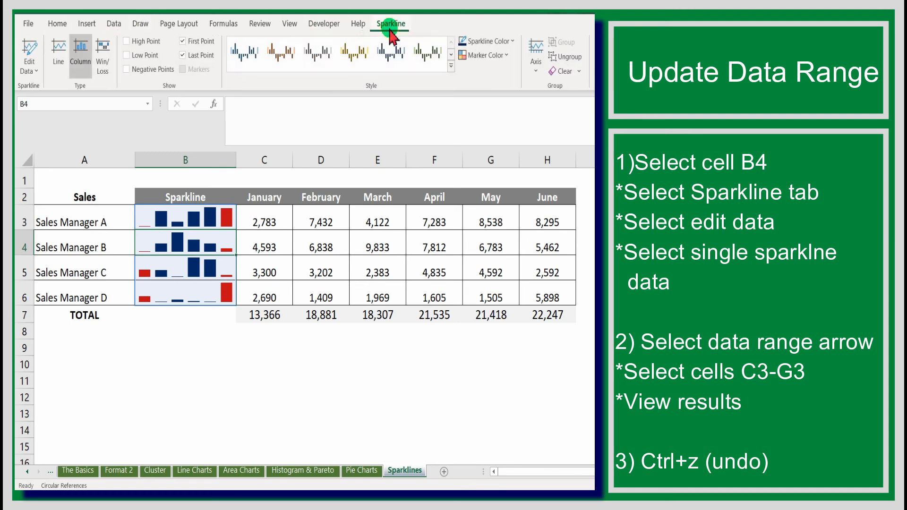
{"action": "left_click", "coordinate": [30, 68]}
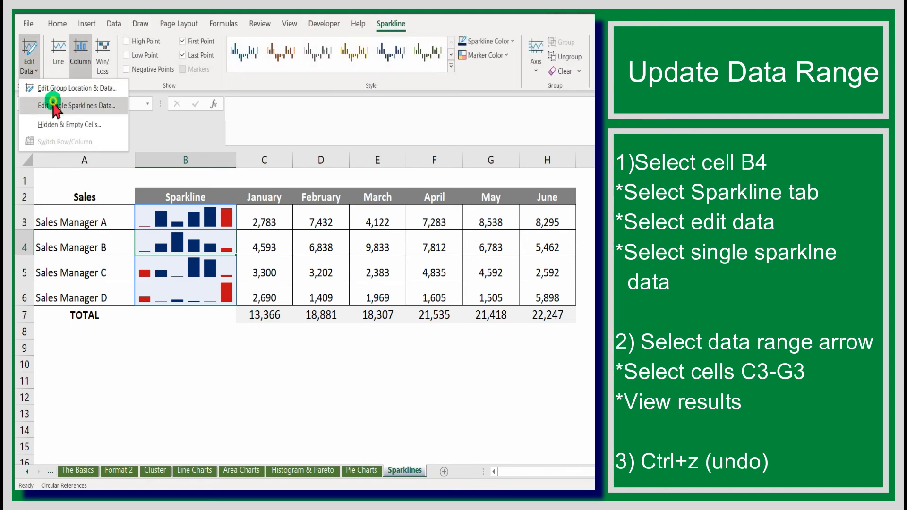
{"action": "left_click", "coordinate": [52, 105]}
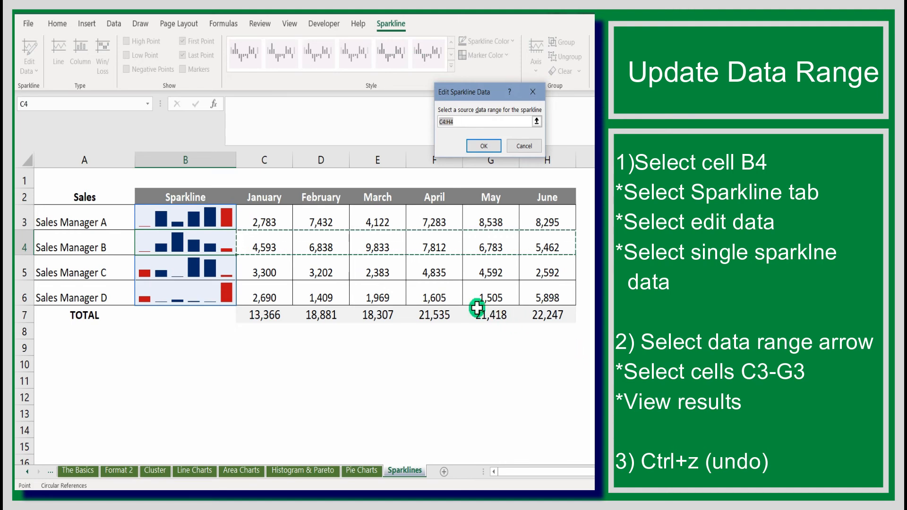
{"action": "left_click_drag", "start_coordinate": [262, 239], "coordinate": [482, 253]}
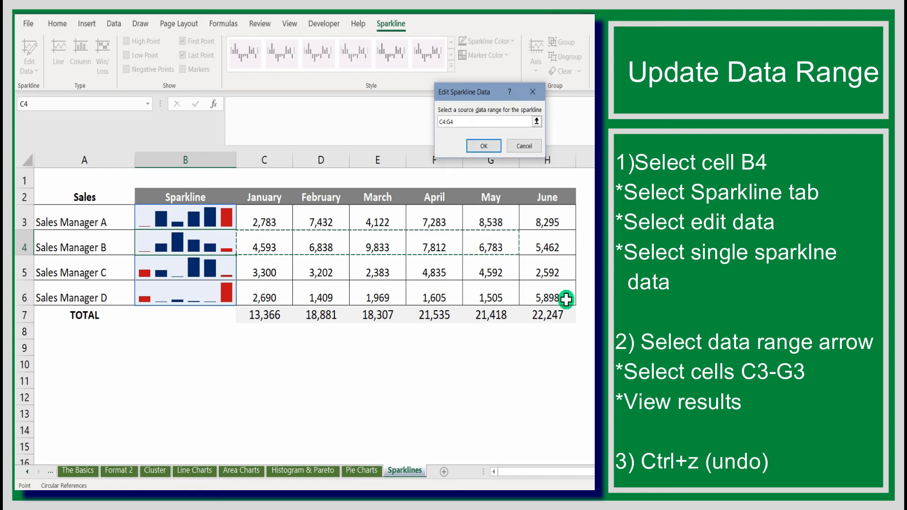
{"action": "left_click", "coordinate": [493, 150]}
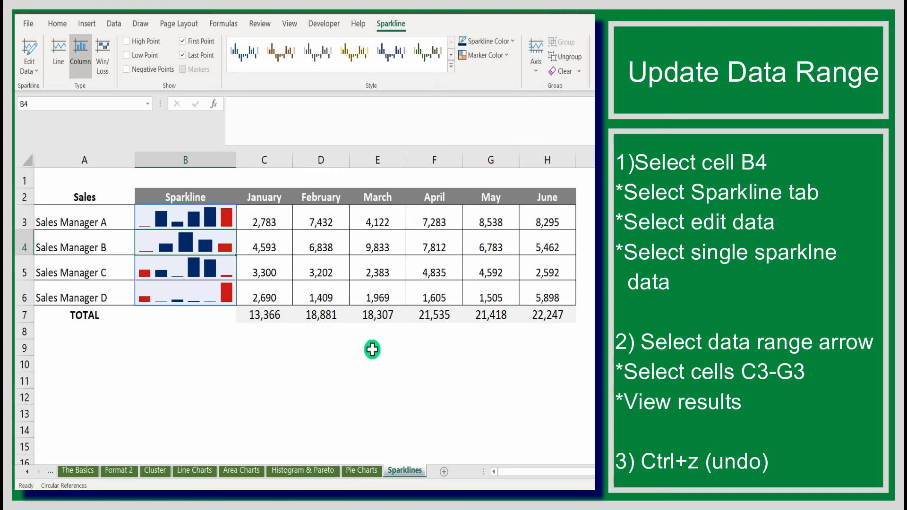
{"action": "key", "text": "ctrl+z"}
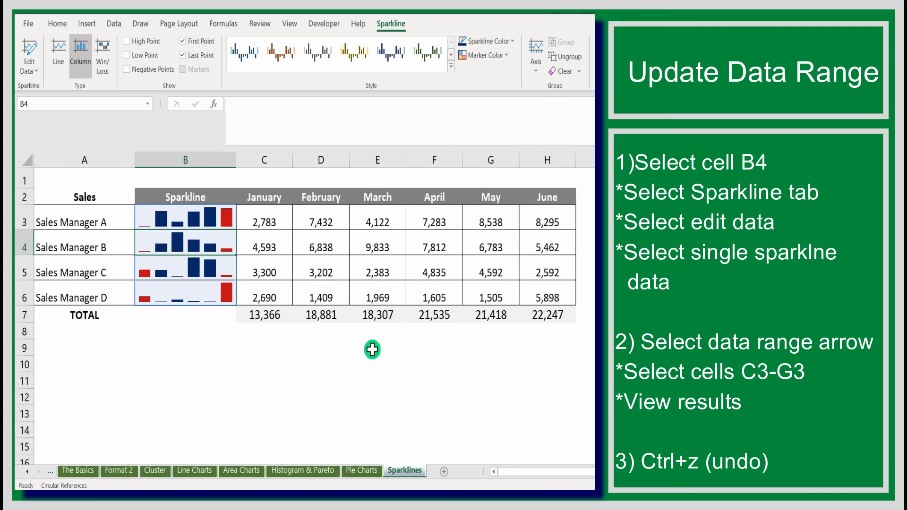
{"action": "left_click", "coordinate": [373, 351]}
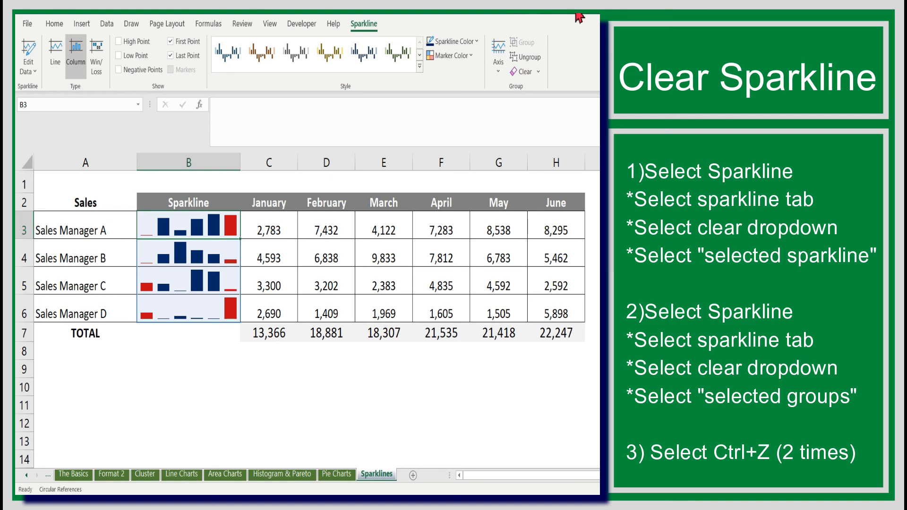
Clear only the selected sparkline in B3 for Sales Manager A.
{"action": "left_click", "coordinate": [372, 23]}
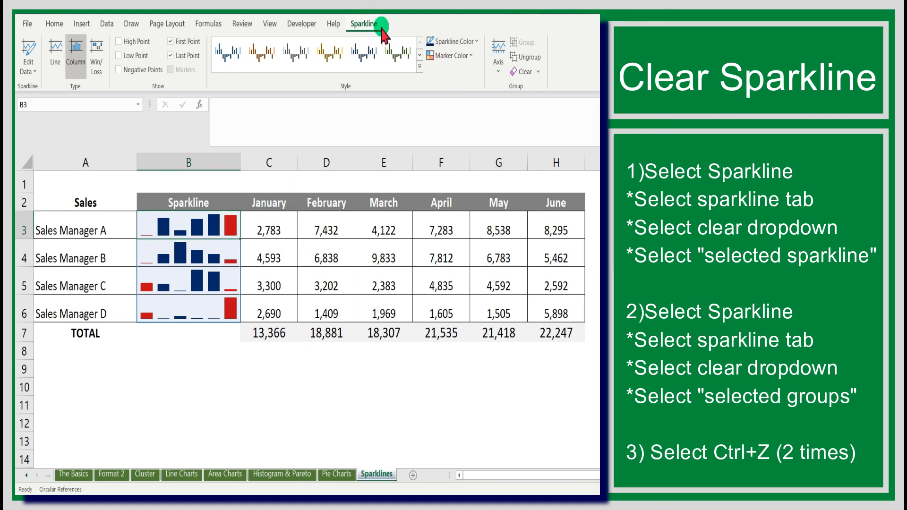
{"action": "left_click", "coordinate": [537, 72]}
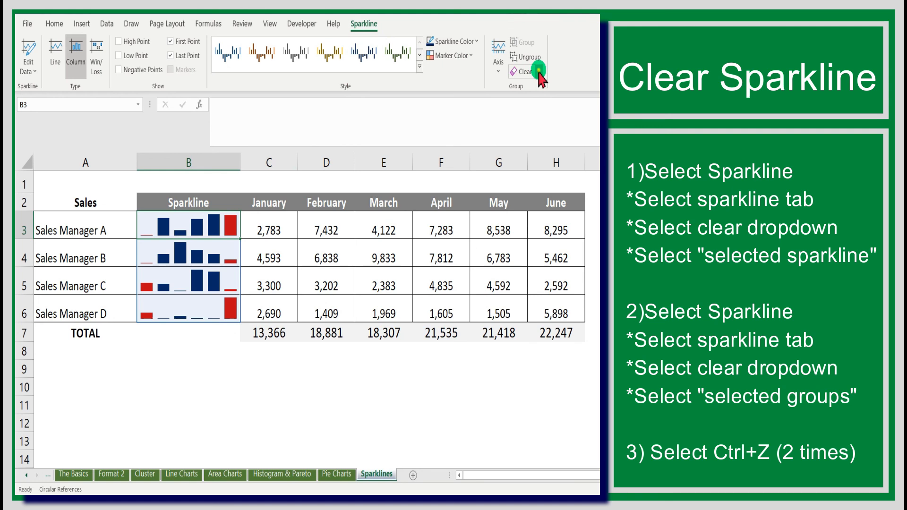
{"action": "left_click", "coordinate": [211, 246]}
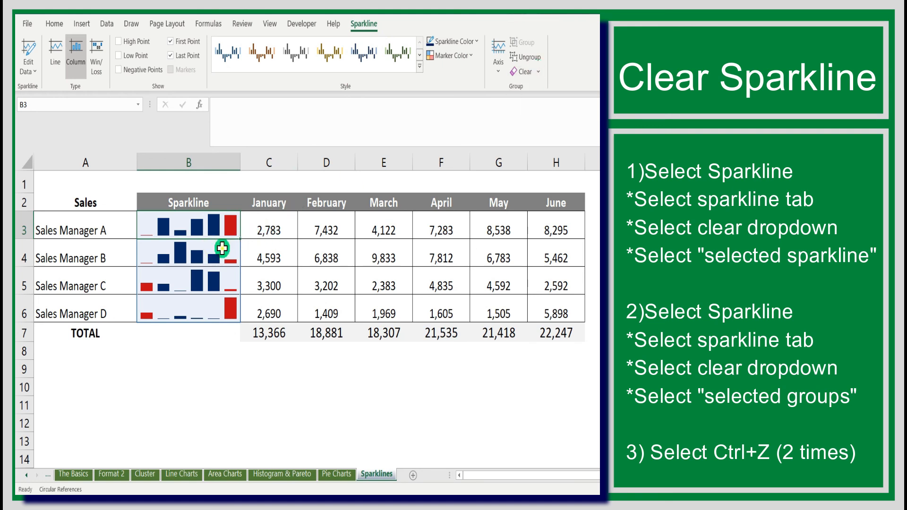
{"action": "left_click", "coordinate": [228, 220]}
{"action": "left_click", "coordinate": [538, 72]}
{"action": "left_click", "coordinate": [534, 88]}
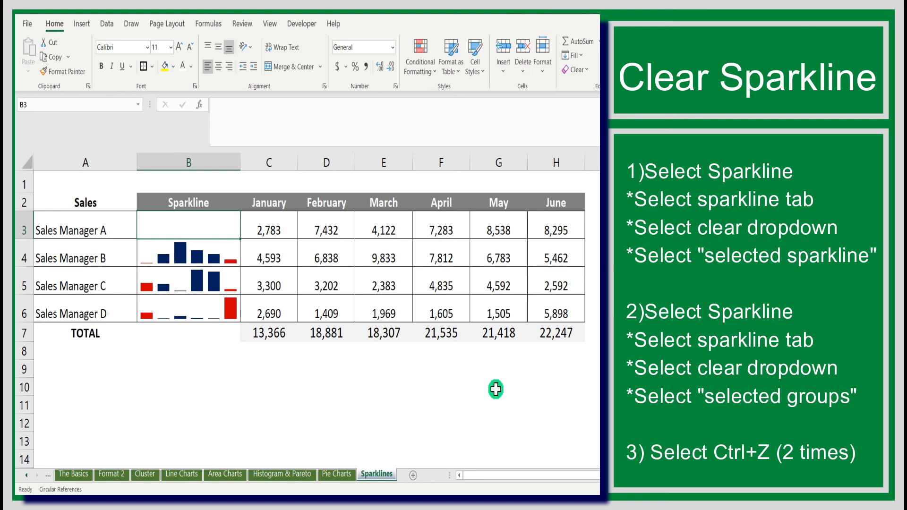
Clear the whole sparkline group that contains B4.
{"action": "left_click", "coordinate": [229, 256]}
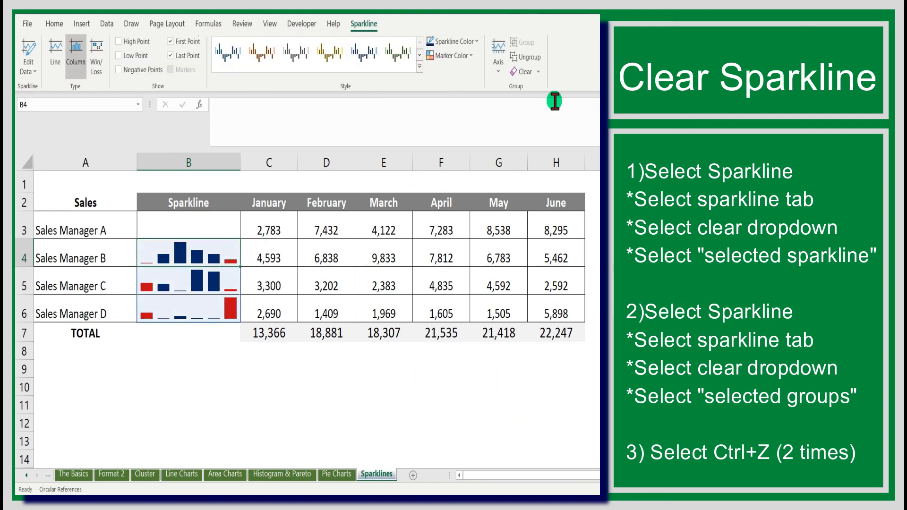
{"action": "left_click", "coordinate": [539, 73]}
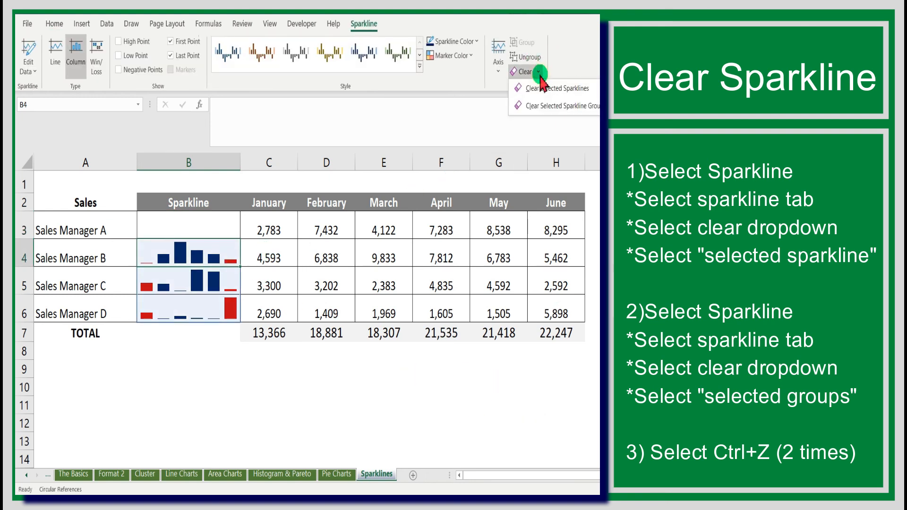
{"action": "left_click", "coordinate": [543, 104]}
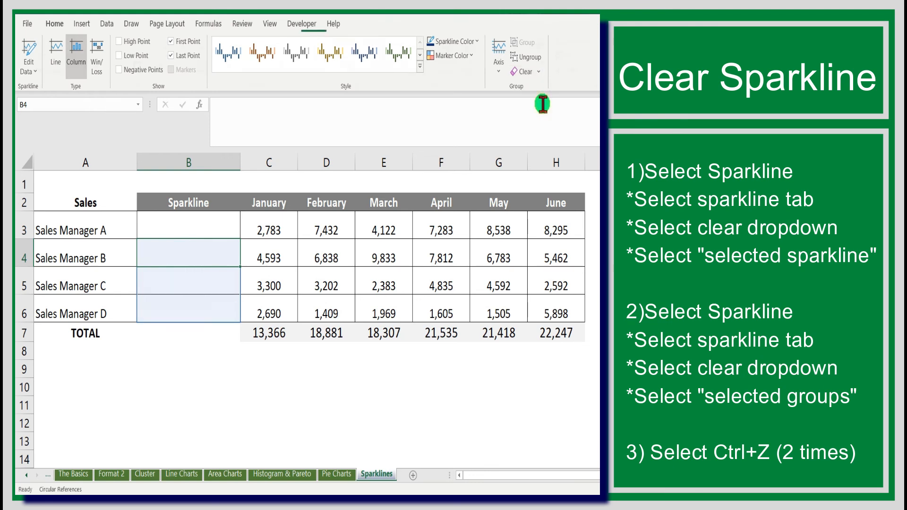
{"action": "left_click", "coordinate": [571, 396]}
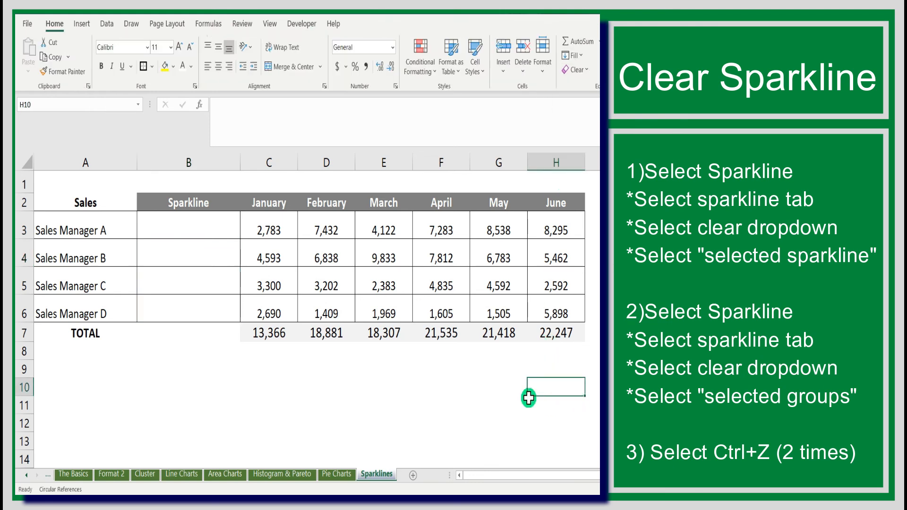
Undo both the sparkline group clearing and the clearing of the B3 sparkline.
{"action": "left_click", "coordinate": [486, 390]}
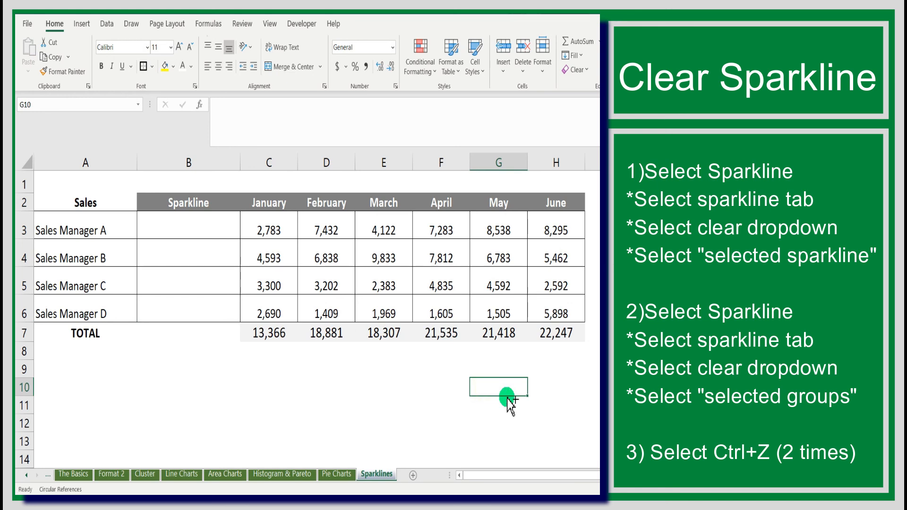
{"action": "key", "text": "ctrl+z"}
{"action": "key", "text": "ctrl+z"}
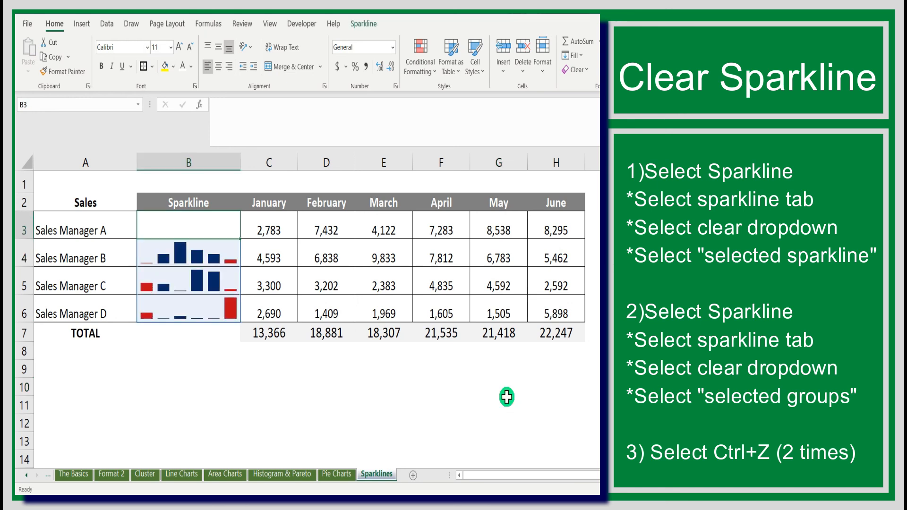